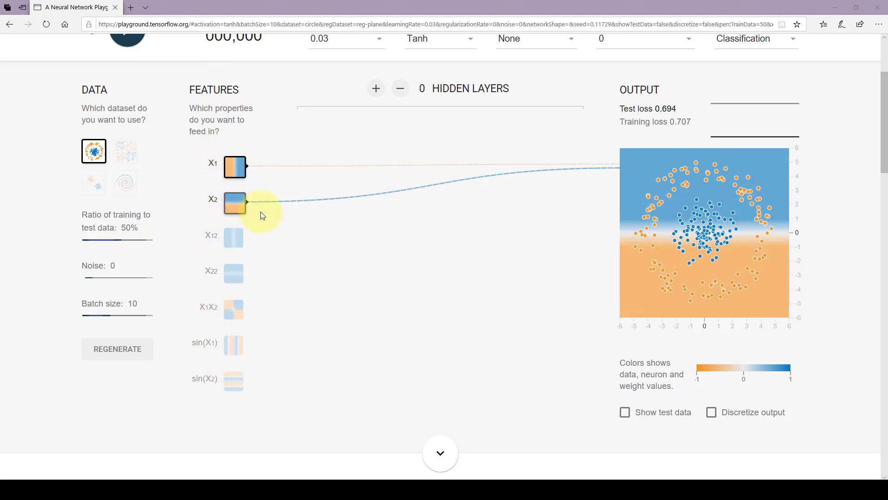
Step: Add one hidden layer to the network and increase it to 6 neurons
{"action": "scroll", "coordinate": [740, 218], "scroll_direction": "up", "scroll_amount": 1}
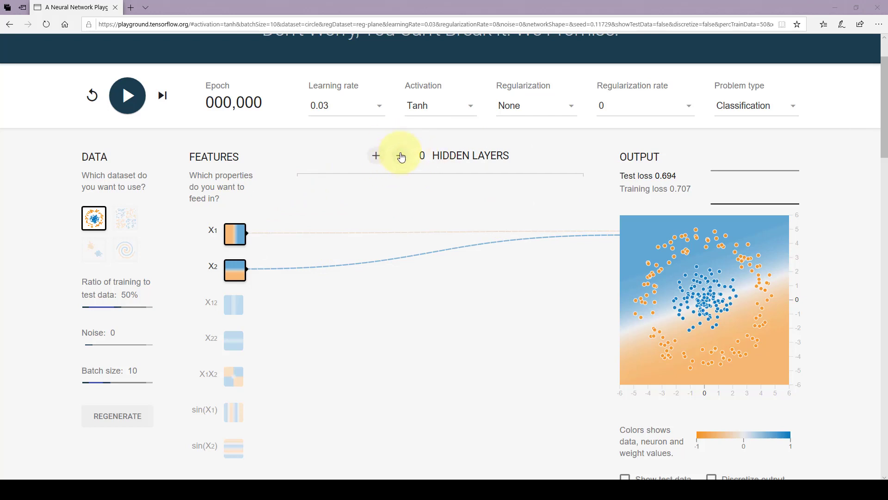
{"action": "left_click", "coordinate": [377, 158]}
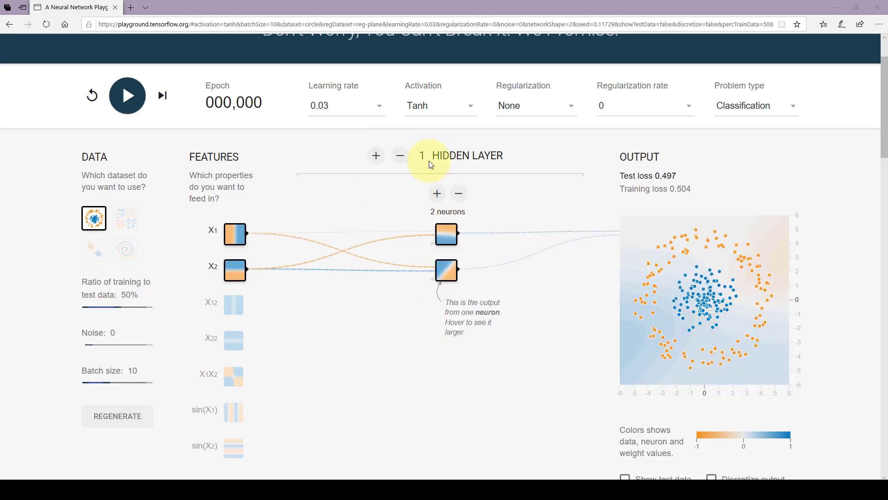
{"action": "left_click", "coordinate": [436, 194]}
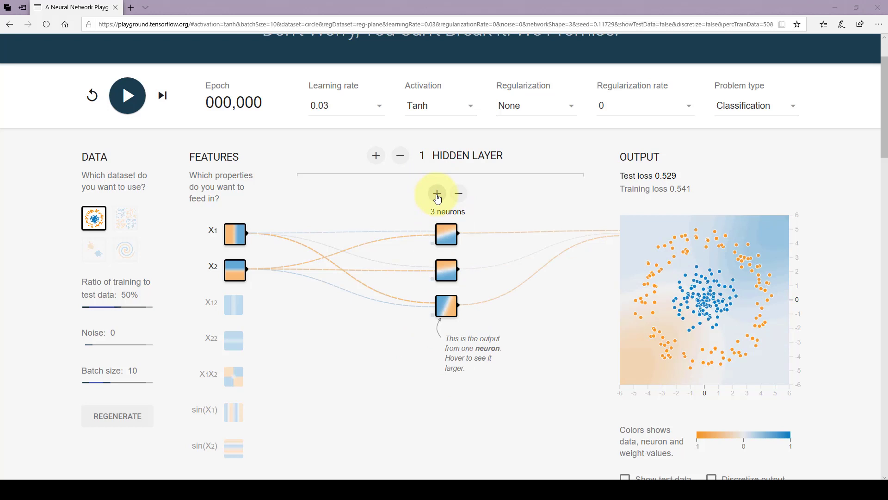
{"action": "left_click", "coordinate": [436, 195]}
{"action": "left_click", "coordinate": [437, 194]}
{"action": "left_click", "coordinate": [437, 194]}
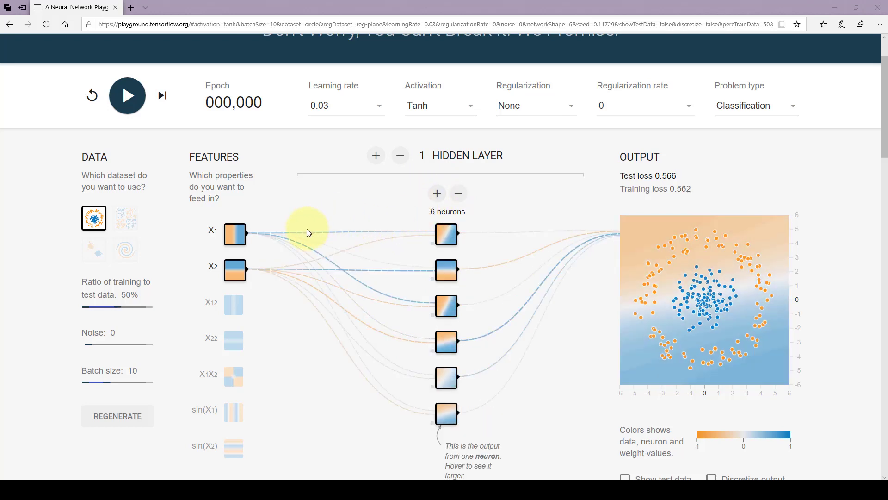
Step: Try the Gaussian, spiral, circle and XOR datasets in turn, ending on the spiral dataset
{"action": "mouse_move", "coordinate": [293, 238]}
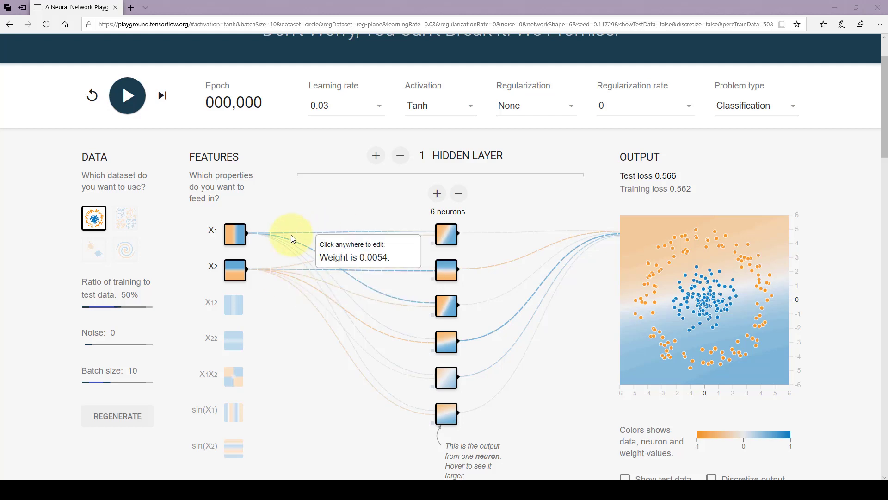
{"action": "mouse_move", "coordinate": [235, 236]}
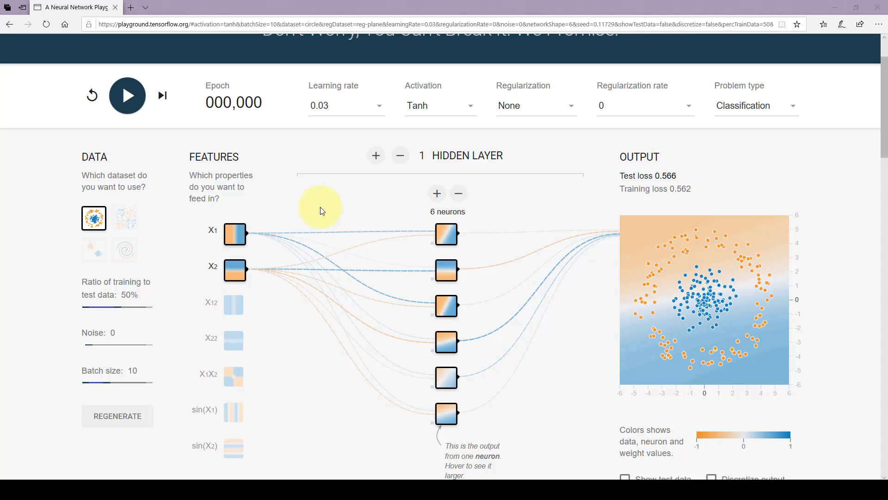
{"action": "mouse_move", "coordinate": [284, 234]}
{"action": "left_click", "coordinate": [96, 253]}
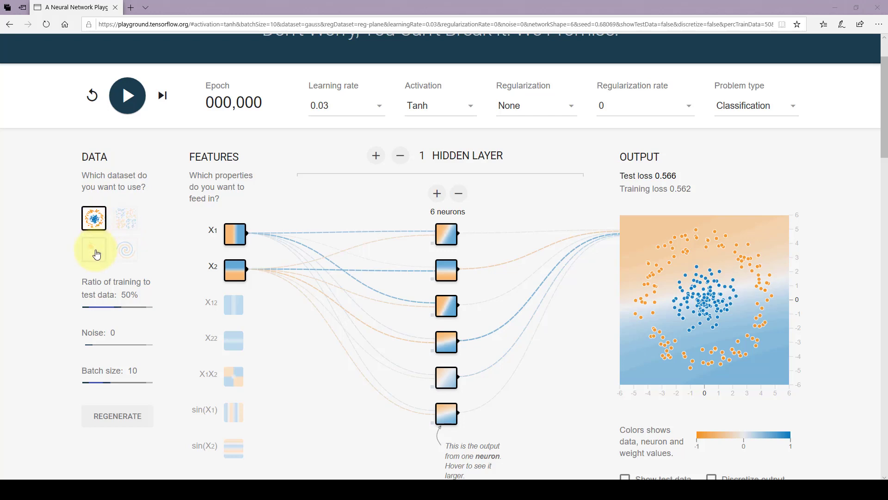
{"action": "left_click", "coordinate": [127, 251]}
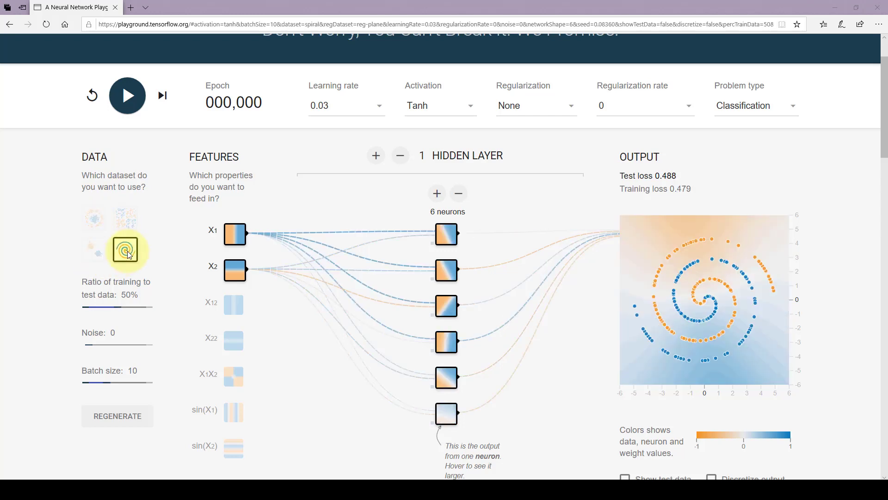
{"action": "left_click", "coordinate": [95, 255]}
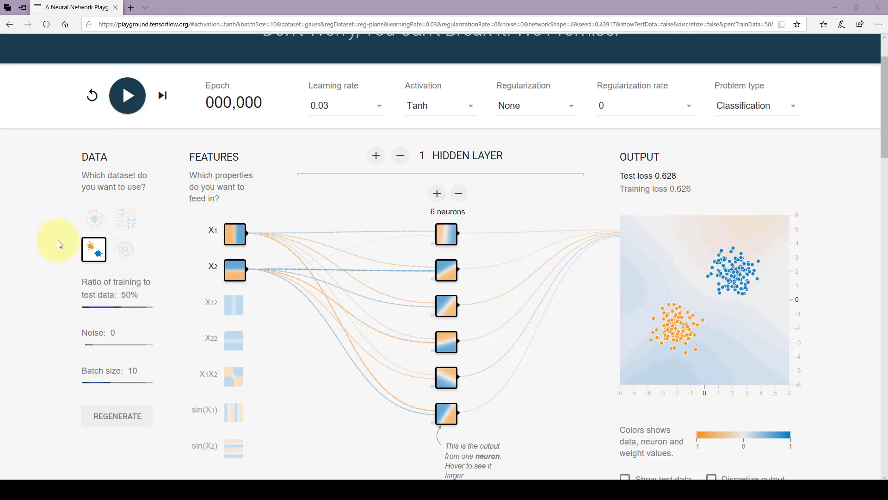
{"action": "left_click", "coordinate": [95, 226]}
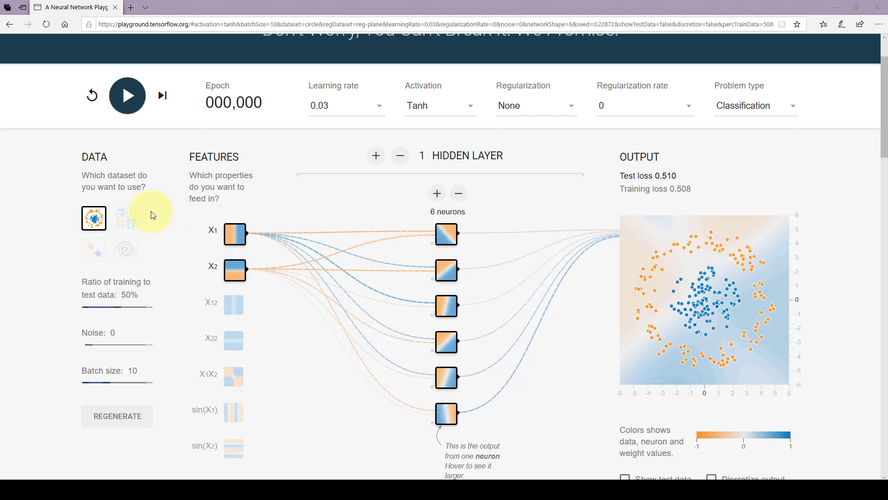
{"action": "left_click", "coordinate": [125, 219]}
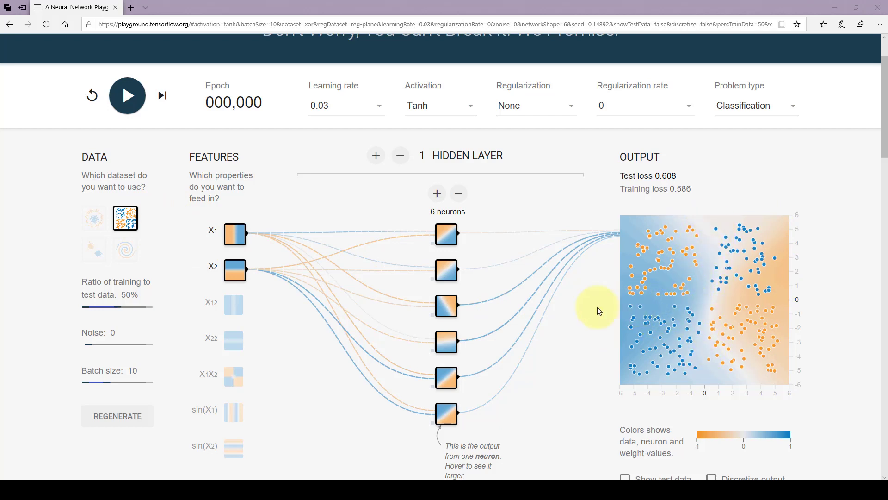
{"action": "left_click", "coordinate": [125, 255]}
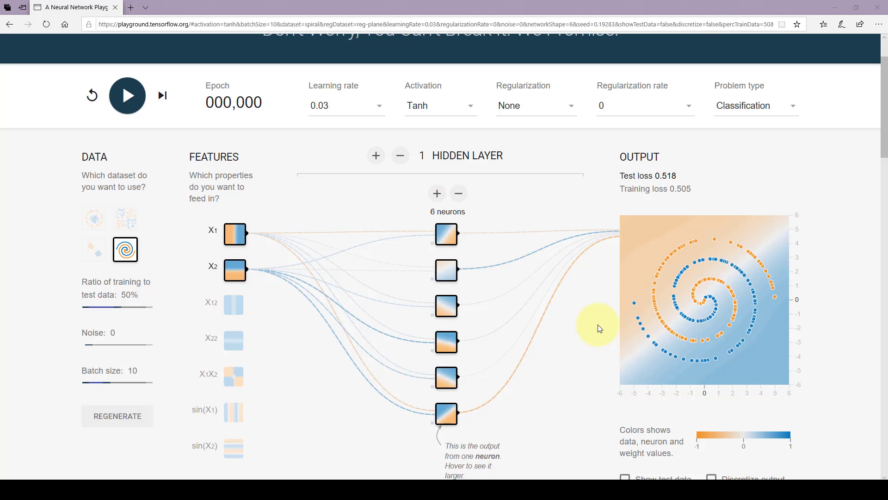
Step: View the problem type options, and try a learning rate of 0.003 before setting it back to 0.03
{"action": "left_click", "coordinate": [768, 106]}
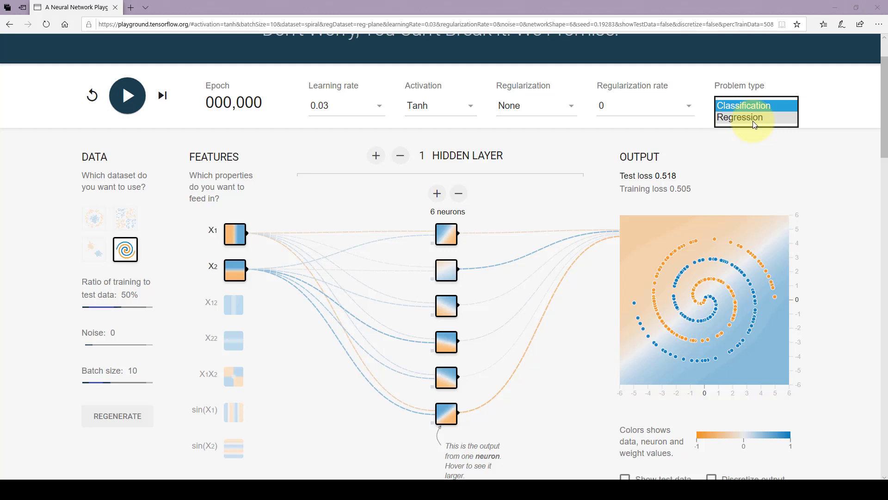
{"action": "left_click", "coordinate": [829, 220]}
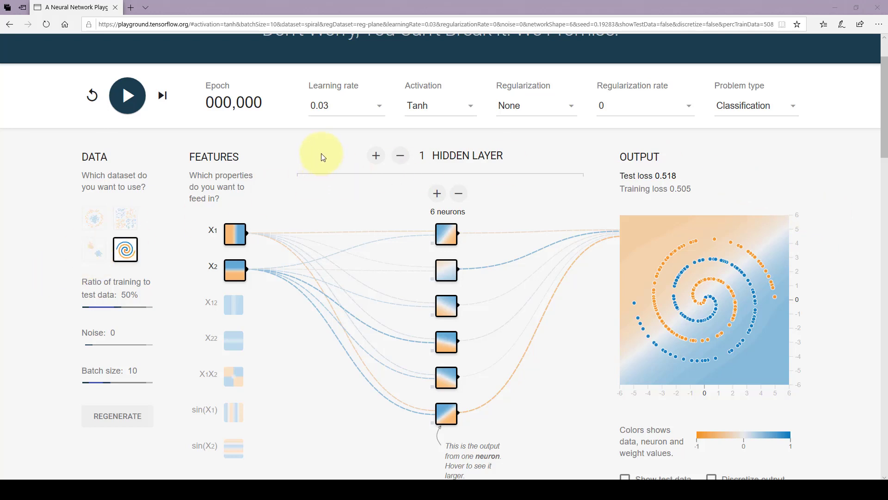
{"action": "scroll", "coordinate": [628, 131], "scroll_direction": "up", "scroll_amount": 2}
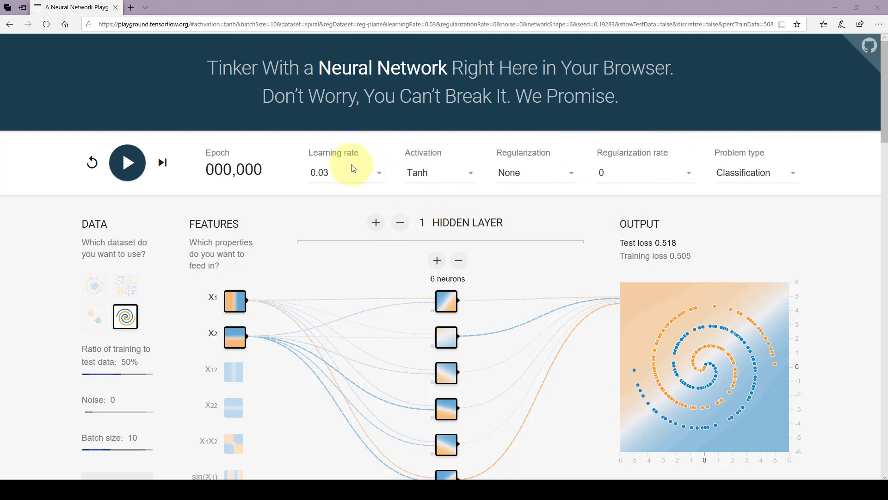
{"action": "left_click", "coordinate": [351, 176]}
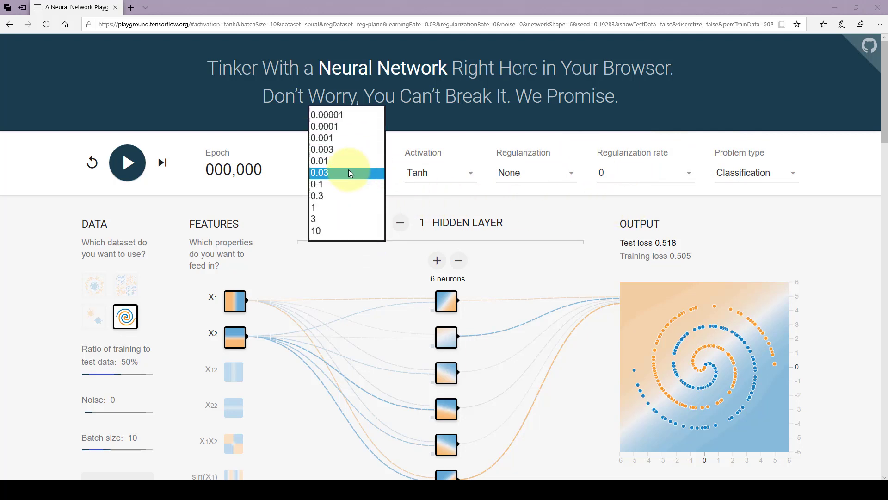
{"action": "left_click", "coordinate": [362, 149]}
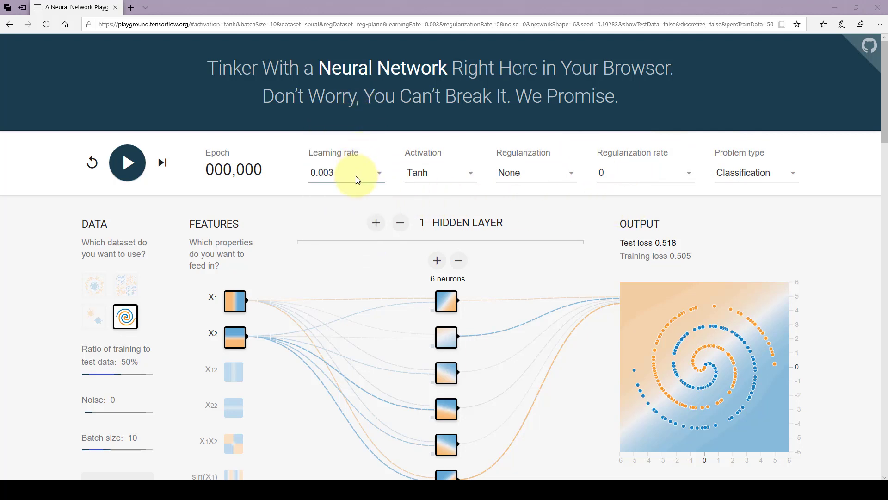
{"action": "left_click", "coordinate": [356, 176]}
{"action": "left_click", "coordinate": [347, 196]}
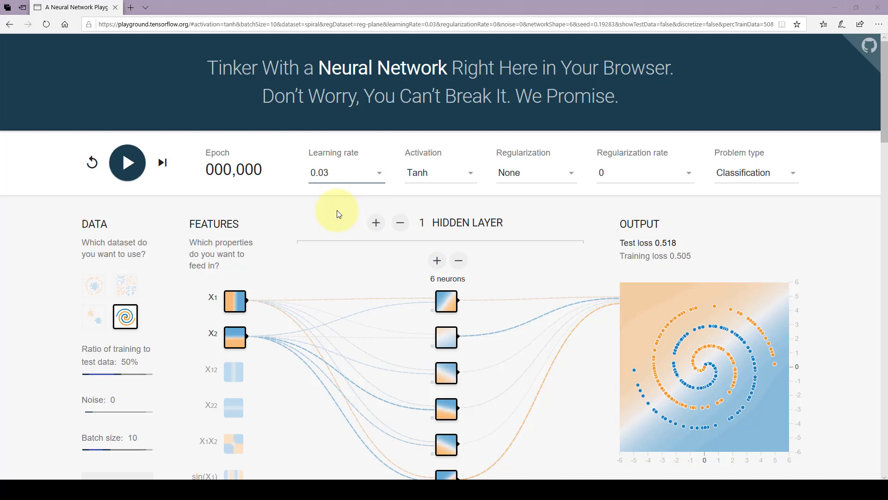
Step: Try the Sigmoid and Linear activation functions, return to Tanh, and review the activation choices once more
{"action": "left_click", "coordinate": [431, 174]}
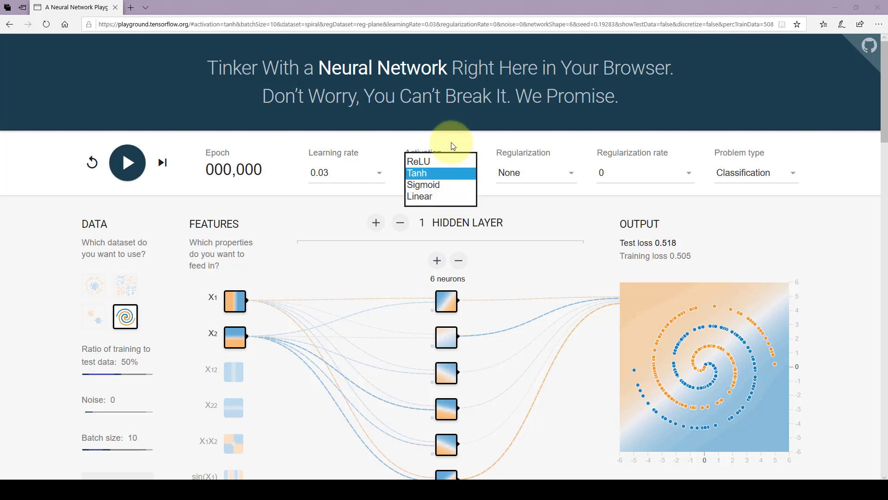
{"action": "left_click", "coordinate": [421, 186]}
{"action": "left_click", "coordinate": [430, 177]}
{"action": "left_click", "coordinate": [434, 187]}
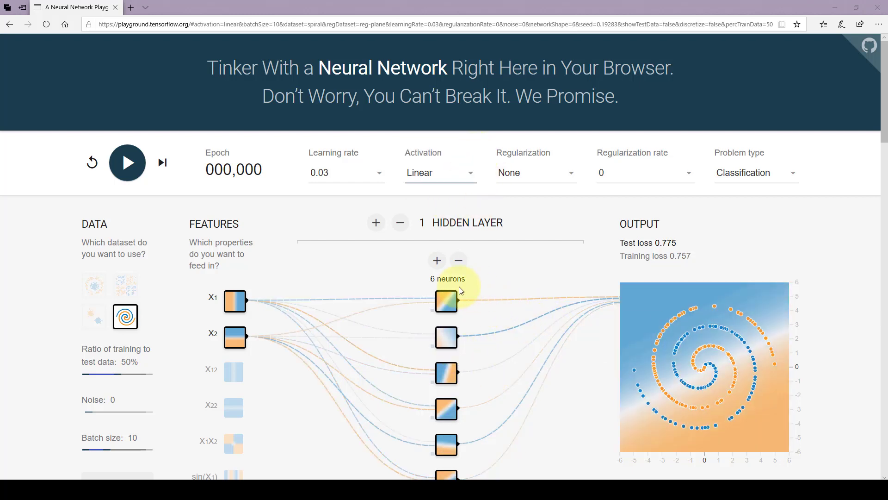
{"action": "left_click", "coordinate": [446, 176]}
{"action": "left_click", "coordinate": [449, 154]}
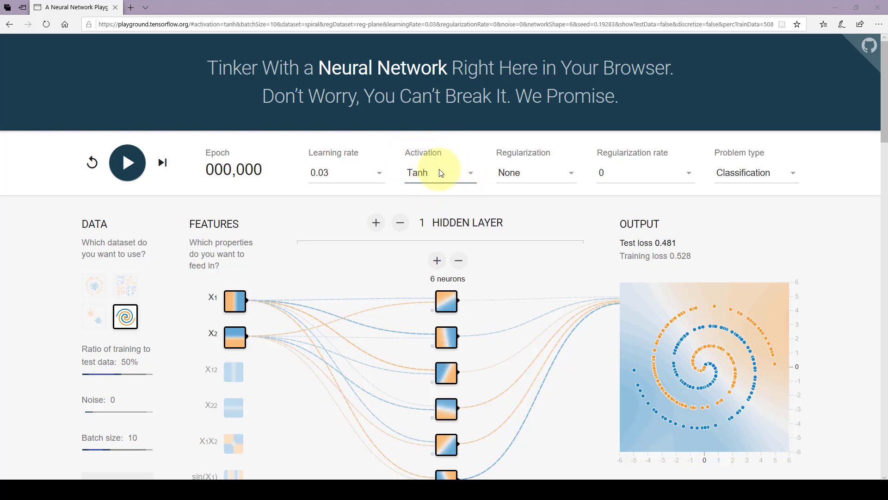
{"action": "left_click", "coordinate": [453, 174]}
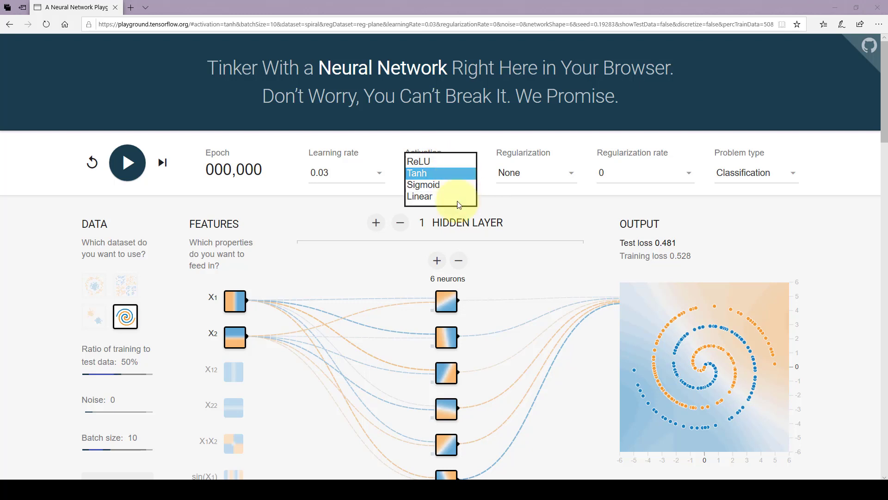
{"action": "left_click", "coordinate": [451, 138]}
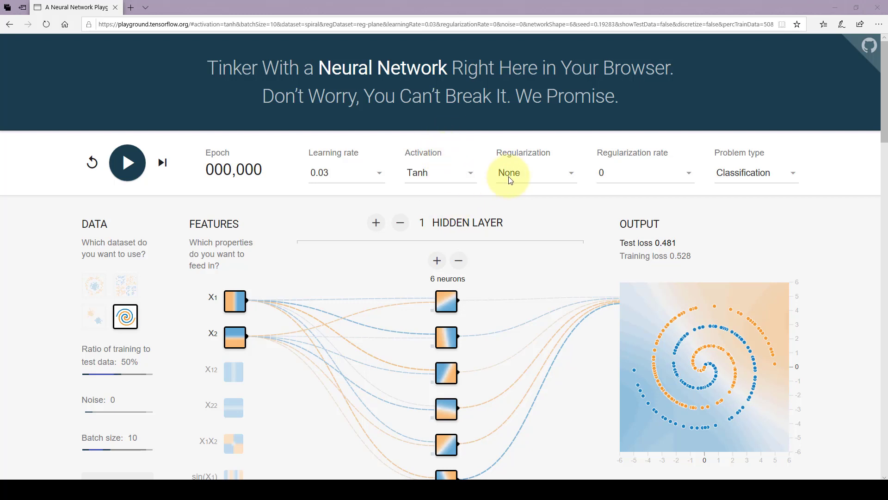
Step: Review the available options for regularization, regularization rate and problem type without changing any of them
{"action": "left_click", "coordinate": [535, 176]}
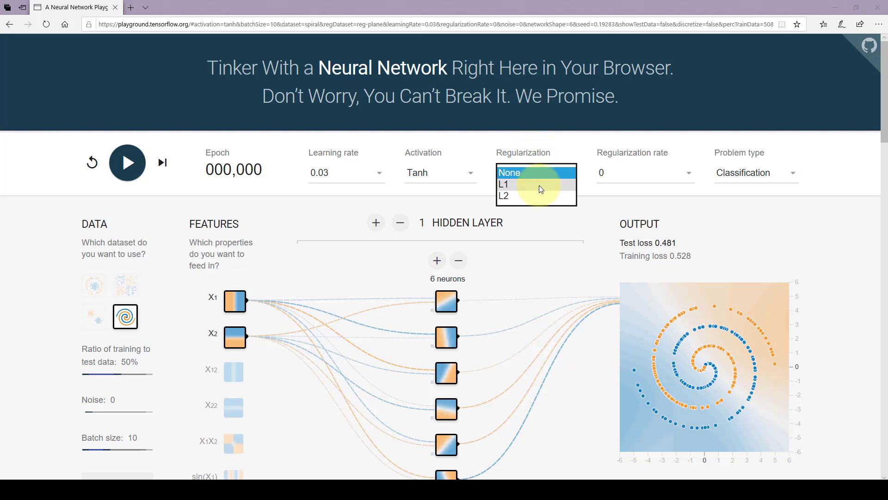
{"action": "left_click", "coordinate": [566, 147]}
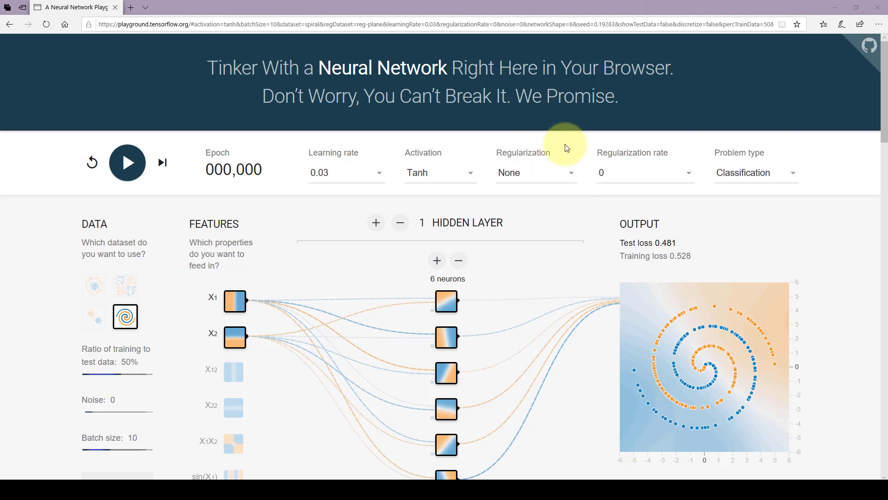
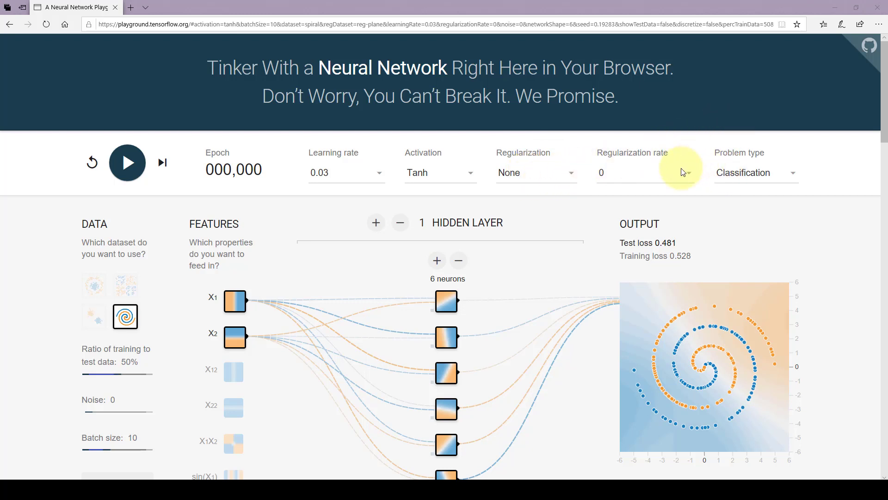
{"action": "left_click", "coordinate": [681, 169]}
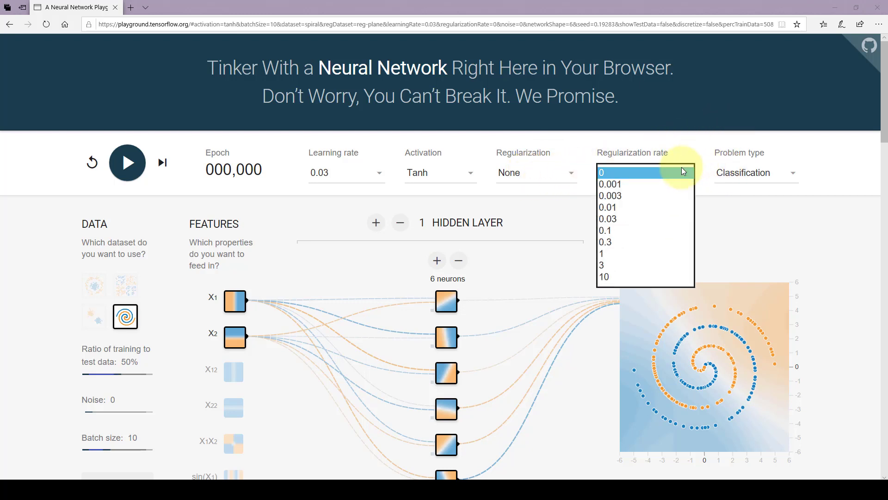
{"action": "left_click", "coordinate": [678, 141]}
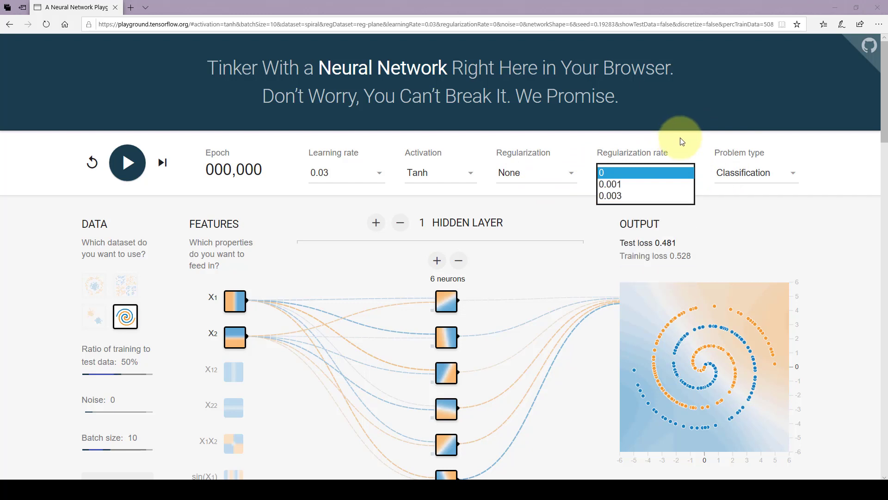
{"action": "left_click", "coordinate": [762, 173]}
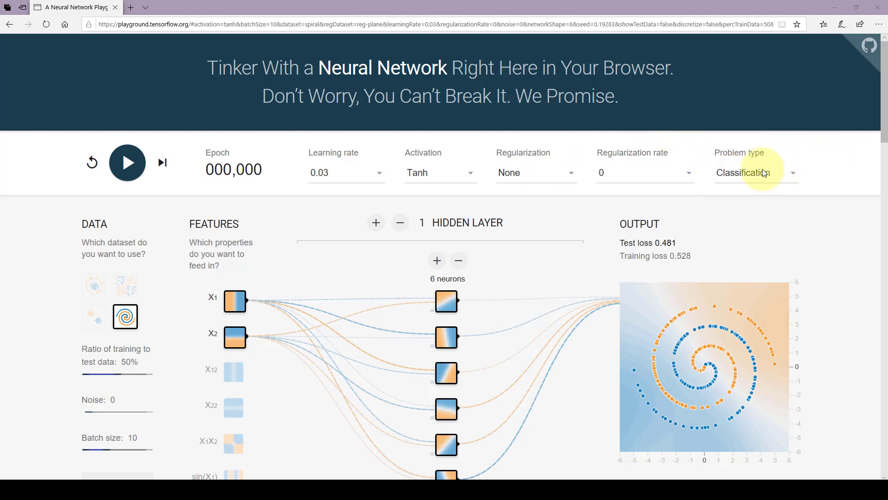
{"action": "left_click", "coordinate": [755, 173]}
{"action": "left_click", "coordinate": [766, 174]}
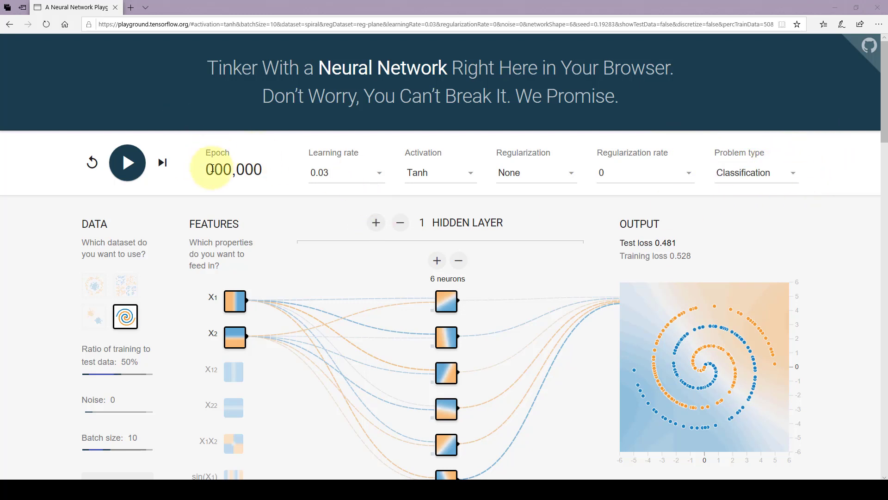
Step: Switch the dataset to the Gaussian one with two separate clusters and look over the network
{"action": "scroll", "coordinate": [211, 161], "scroll_direction": "down", "scroll_amount": 2}
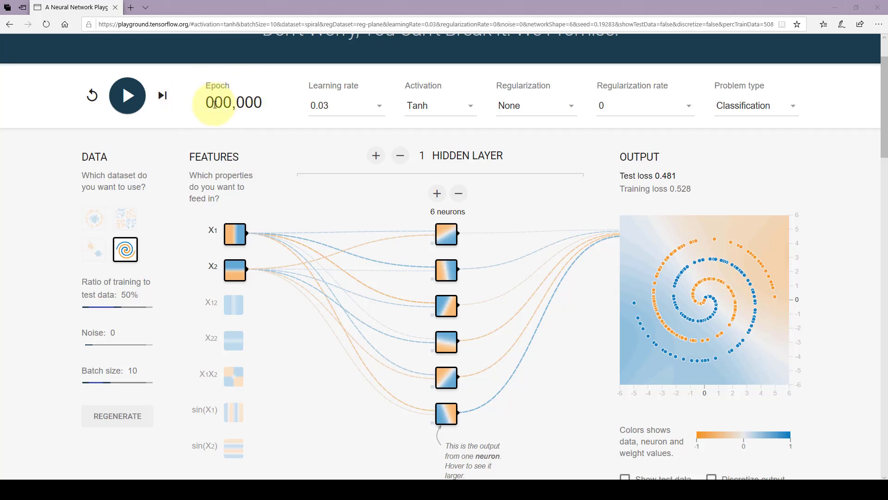
{"action": "scroll", "coordinate": [218, 143], "scroll_direction": "up", "scroll_amount": 2}
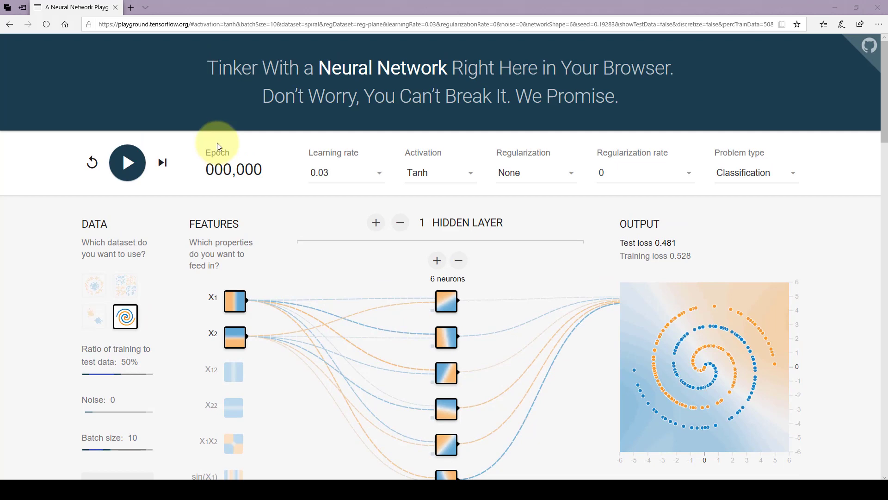
{"action": "left_click", "coordinate": [93, 319]}
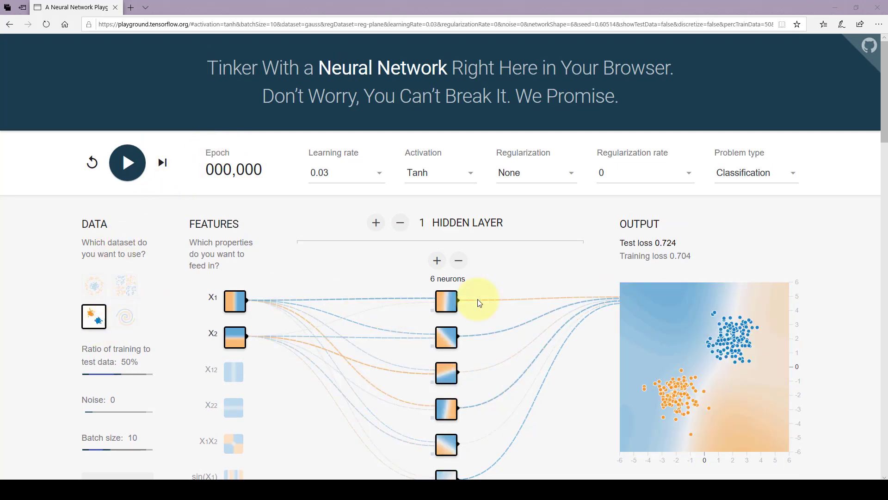
{"action": "scroll", "coordinate": [333, 282], "scroll_direction": "down", "scroll_amount": 2}
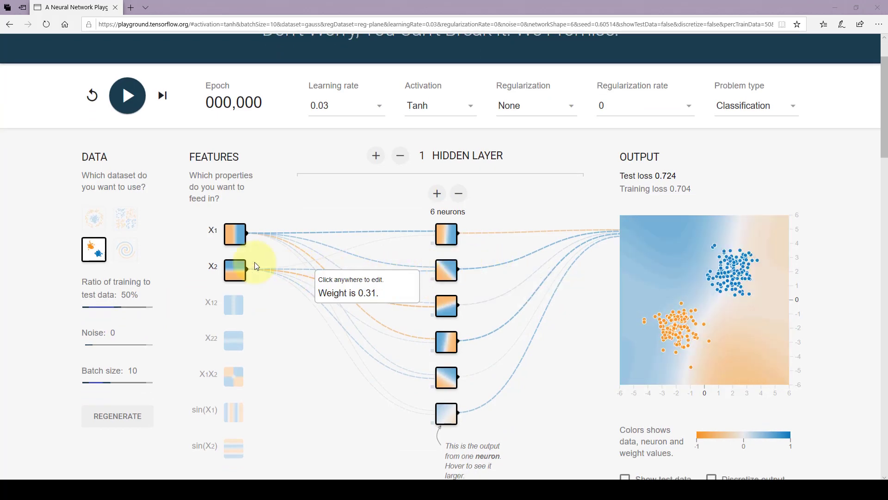
{"action": "scroll", "coordinate": [93, 170], "scroll_direction": "up", "scroll_amount": 2}
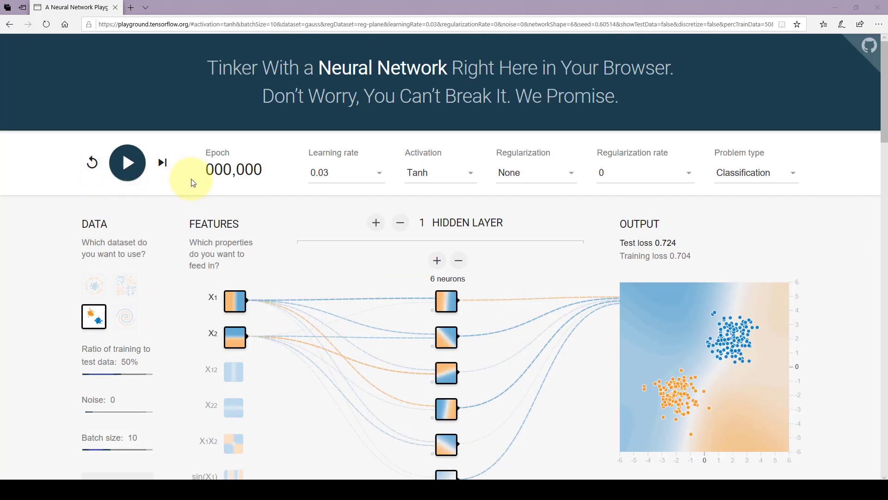
Step: Set the activation function to Sigmoid and the learning rate to 0.01
{"action": "left_click", "coordinate": [435, 174]}
{"action": "left_click", "coordinate": [446, 185]}
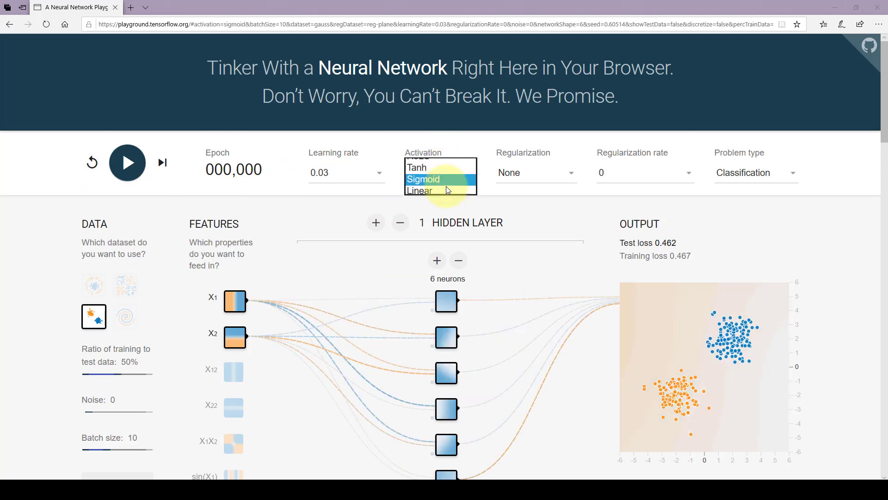
{"action": "left_click", "coordinate": [348, 171]}
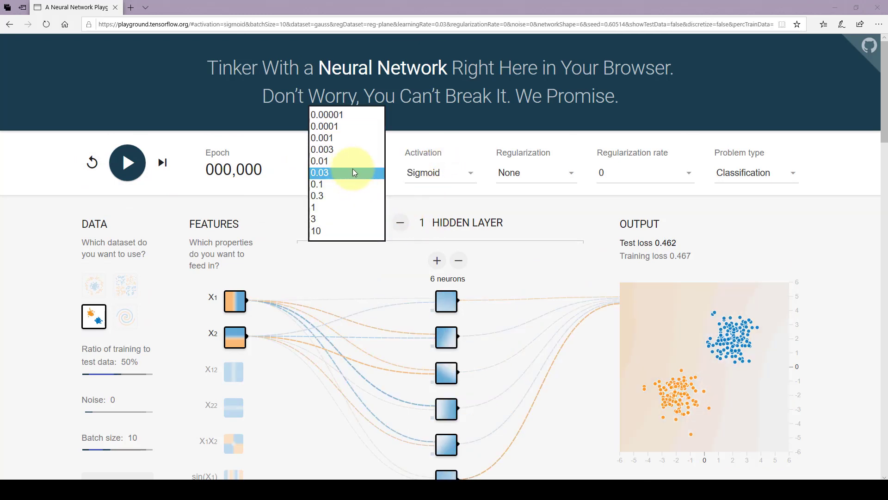
{"action": "left_click", "coordinate": [350, 165]}
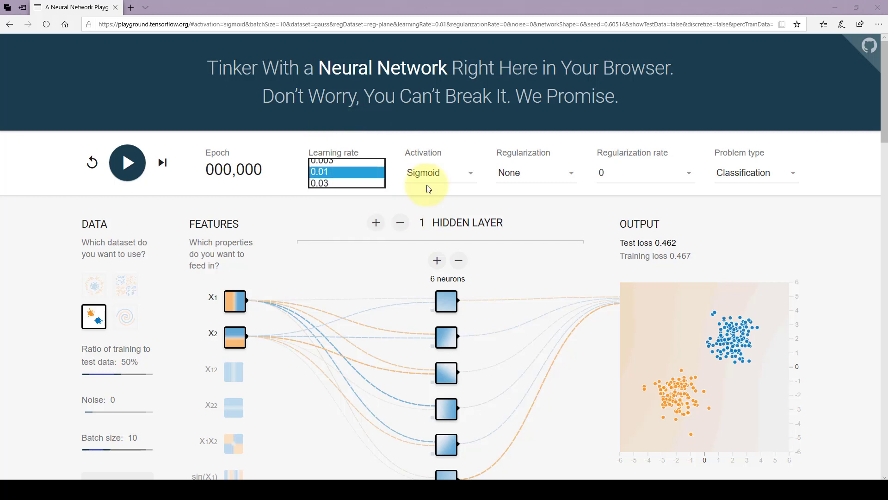
{"action": "scroll", "coordinate": [754, 168], "scroll_direction": "down", "scroll_amount": 2}
{"action": "scroll", "coordinate": [755, 171], "scroll_direction": "up", "scroll_amount": 2}
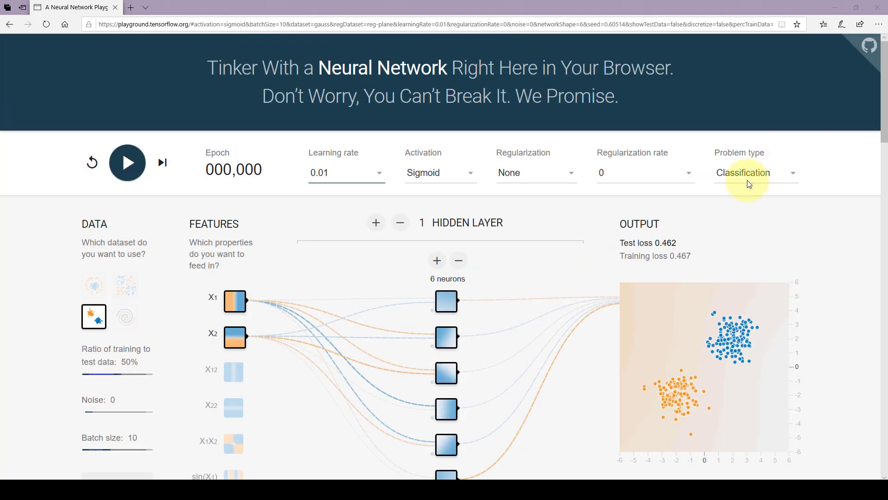
Step: Train the network on the Gaussian dataset for about 1,450 epochs, pause it, and examine the neurons, weights and output
{"action": "left_click", "coordinate": [126, 162]}
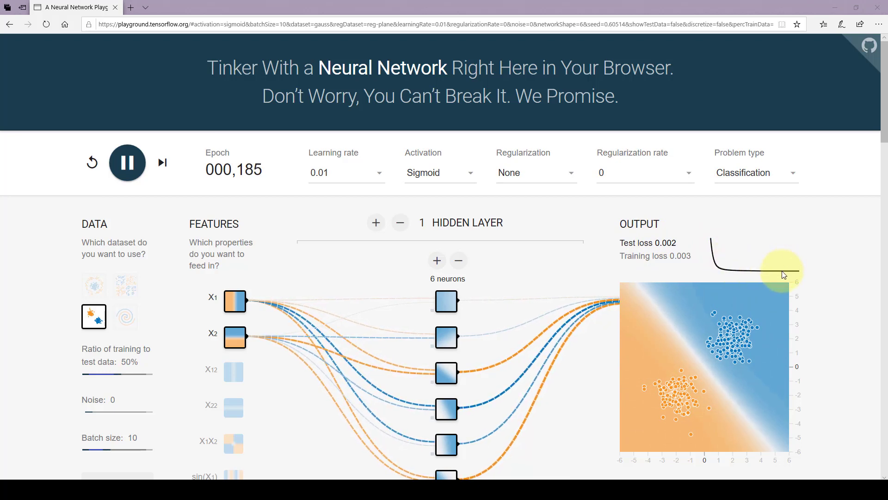
{"action": "scroll", "coordinate": [784, 275], "scroll_direction": "down", "scroll_amount": 1}
{"action": "mouse_move", "coordinate": [506, 298]}
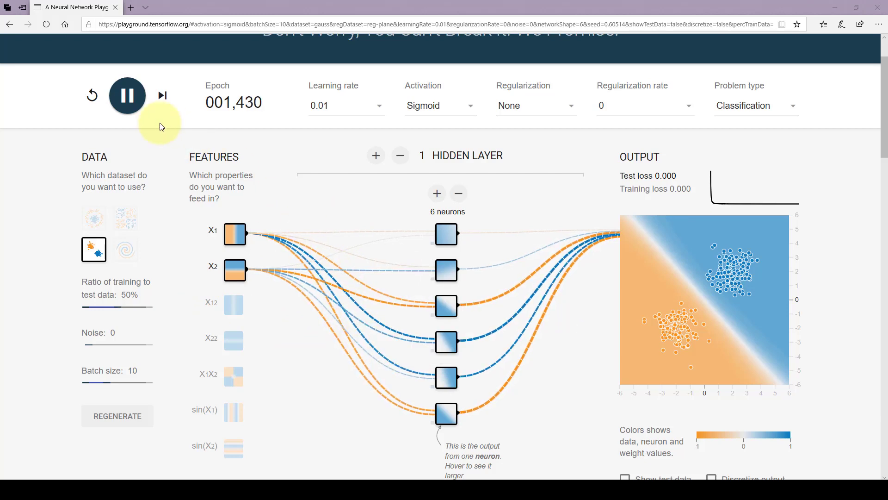
{"action": "left_click", "coordinate": [127, 97]}
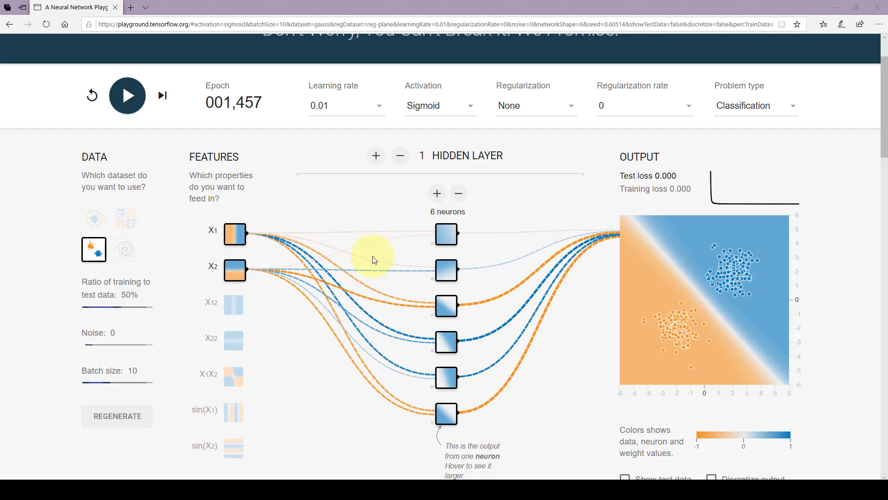
{"action": "mouse_move", "coordinate": [363, 363]}
{"action": "scroll", "coordinate": [326, 184], "scroll_direction": "up", "scroll_amount": 2}
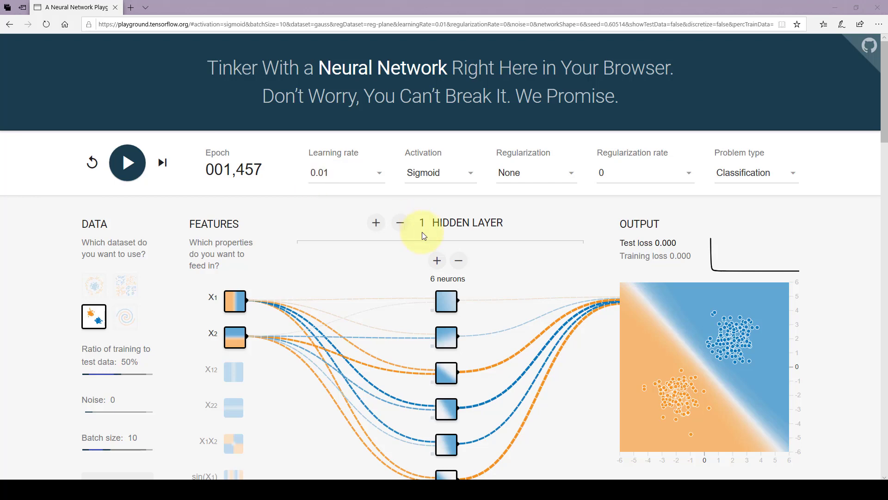
Step: Switch the dataset to the circle one and train the six-neuron network on it
{"action": "scroll", "coordinate": [429, 246], "scroll_direction": "down", "scroll_amount": 2}
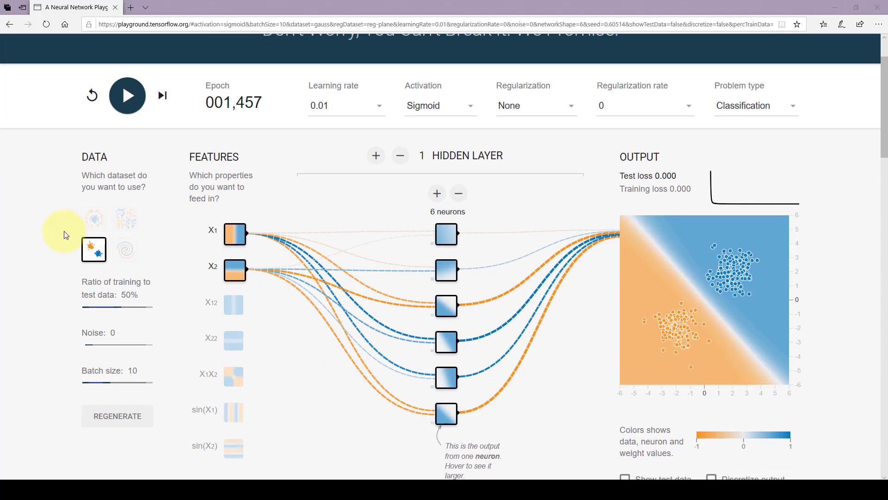
{"action": "left_click", "coordinate": [91, 228]}
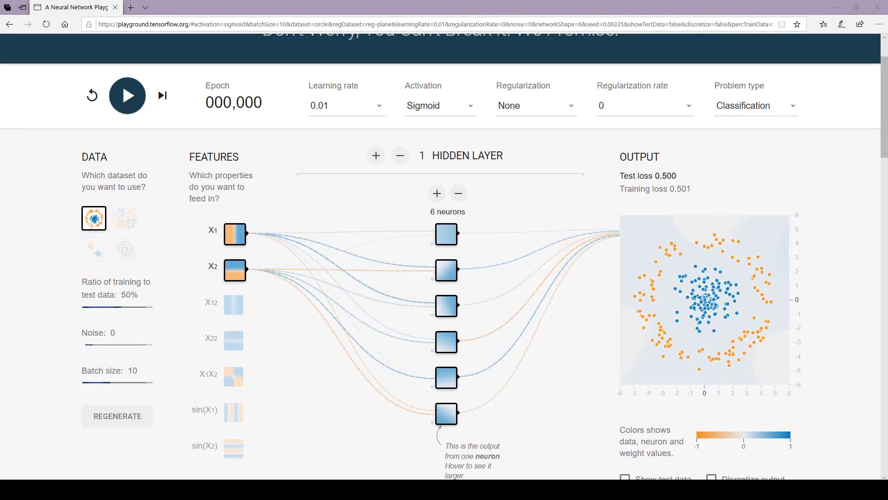
{"action": "left_click", "coordinate": [128, 95]}
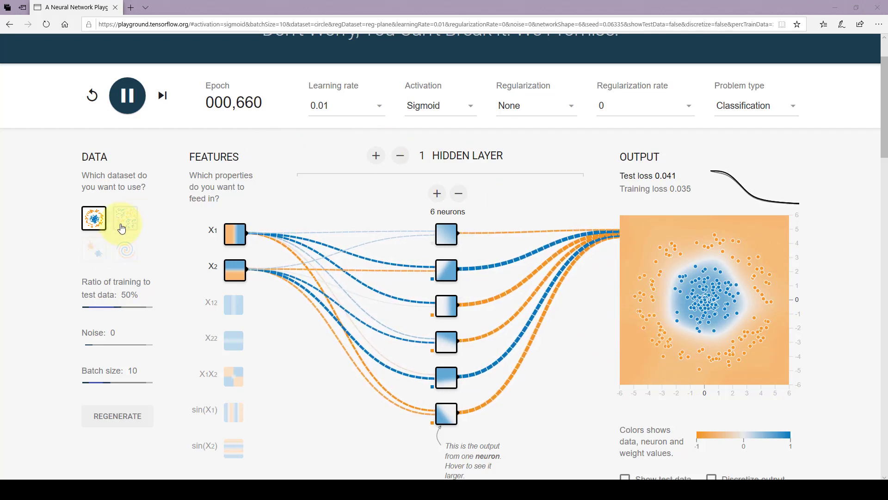
Step: Switch the dataset to the spiral one, train the network for about 770 epochs, and pause the training
{"action": "left_click", "coordinate": [124, 250]}
{"action": "left_click", "coordinate": [128, 95]}
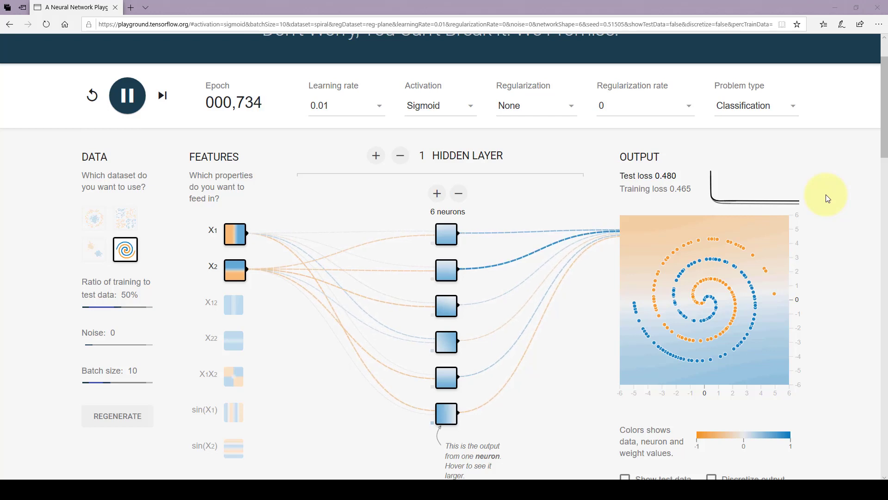
{"action": "left_click", "coordinate": [137, 98]}
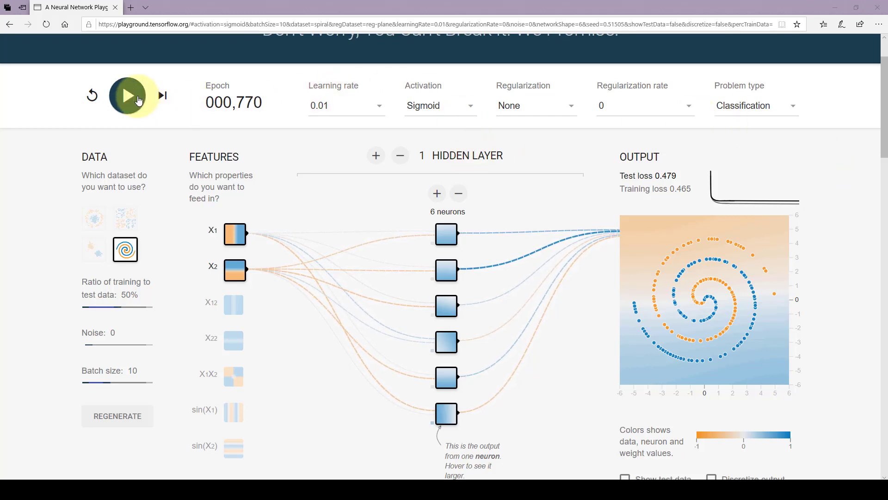
{"action": "left_click", "coordinate": [376, 156]}
{"action": "left_click", "coordinate": [378, 158]}
{"action": "left_click", "coordinate": [397, 159]}
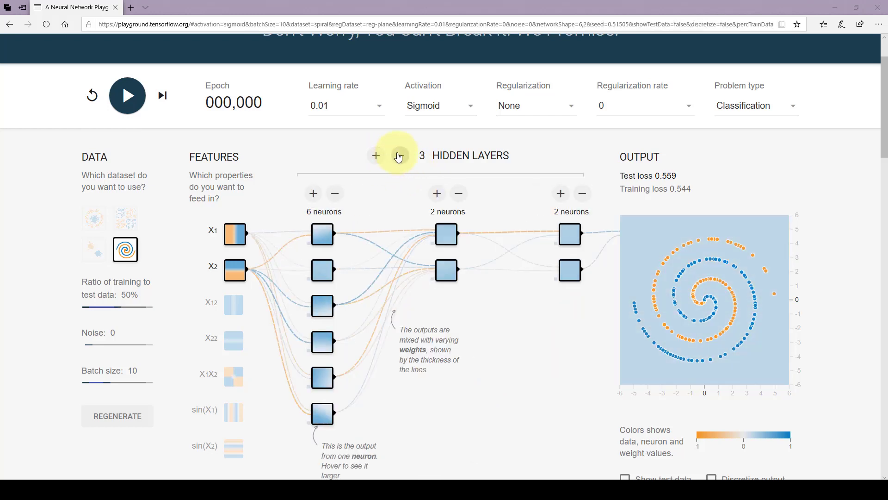
{"action": "left_click", "coordinate": [397, 158]}
Step: Enlarge the hidden layer to eight neurons and add a second hidden layer with eight neurons
{"action": "left_click", "coordinate": [436, 195]}
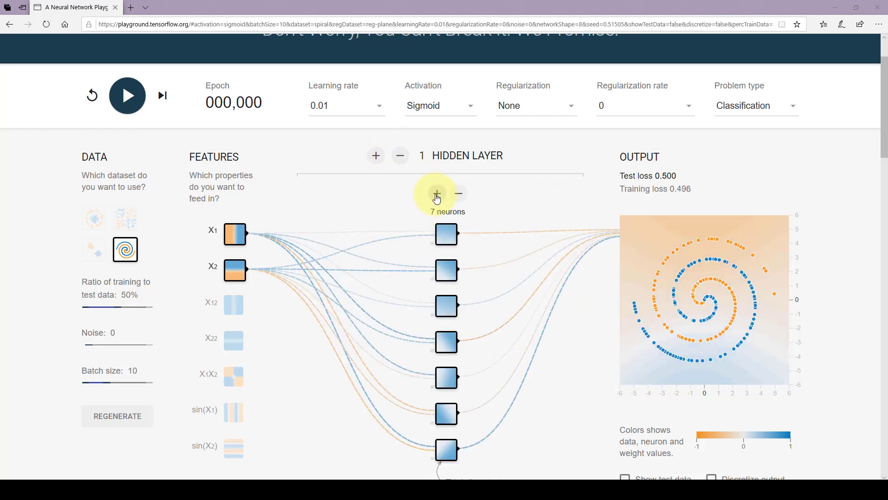
{"action": "left_click", "coordinate": [437, 193]}
{"action": "left_click", "coordinate": [383, 163]}
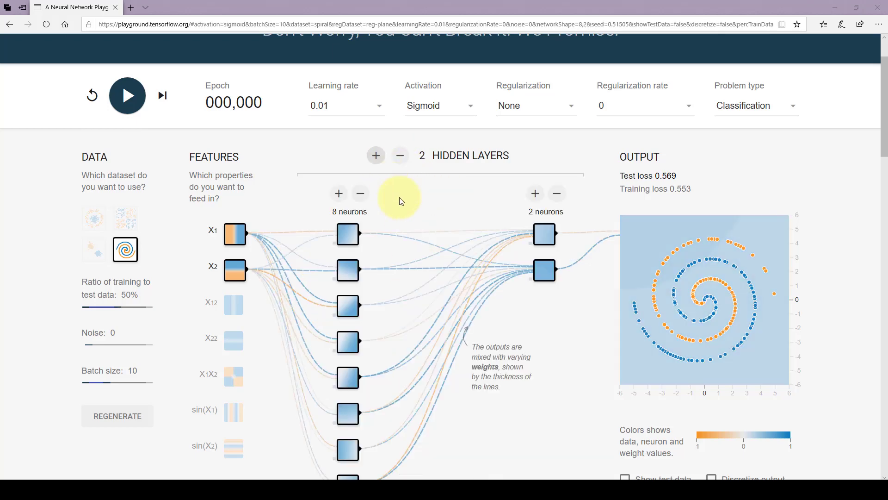
{"action": "left_click", "coordinate": [536, 194]}
{"action": "left_click", "coordinate": [536, 195]}
{"action": "left_click", "coordinate": [536, 194]}
{"action": "left_click", "coordinate": [536, 194]}
{"action": "left_click", "coordinate": [536, 194]}
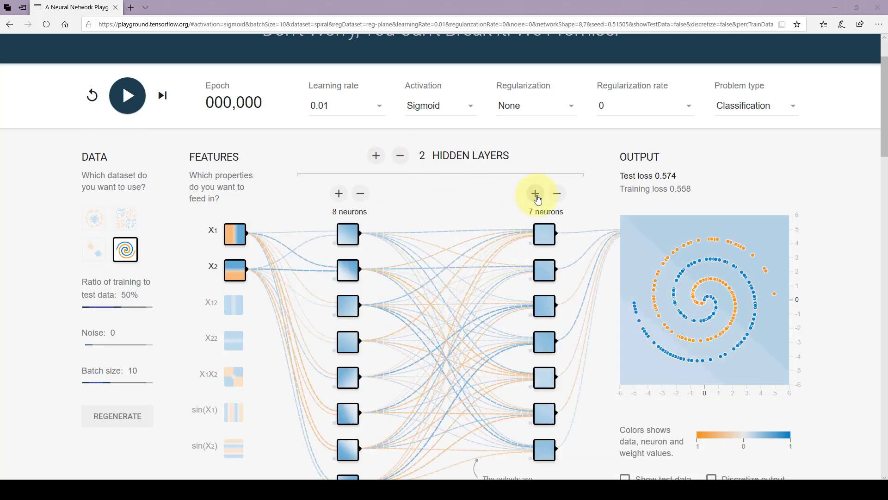
{"action": "left_click", "coordinate": [535, 194]}
{"action": "scroll", "coordinate": [792, 214], "scroll_direction": "down", "scroll_amount": 2}
{"action": "scroll", "coordinate": [750, 208], "scroll_direction": "up", "scroll_amount": 3}
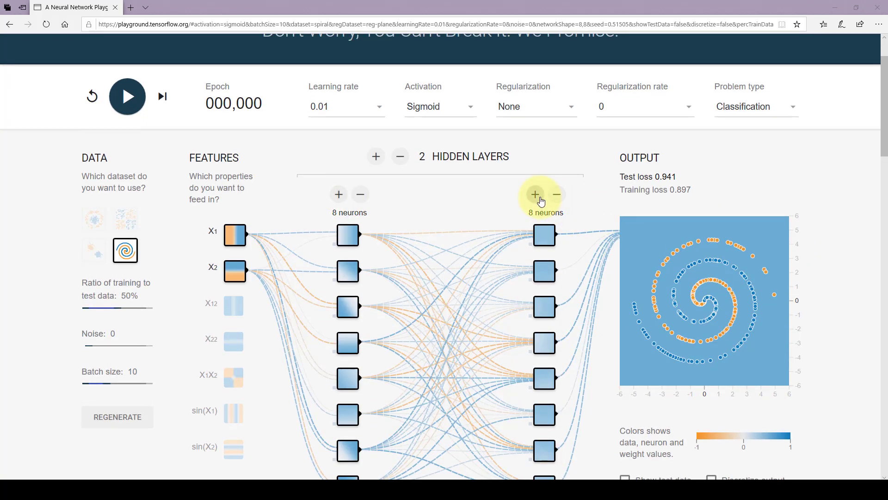
Step: Add a third hidden layer and increase it to eight neurons
{"action": "scroll", "coordinate": [783, 238], "scroll_direction": "down", "scroll_amount": 2}
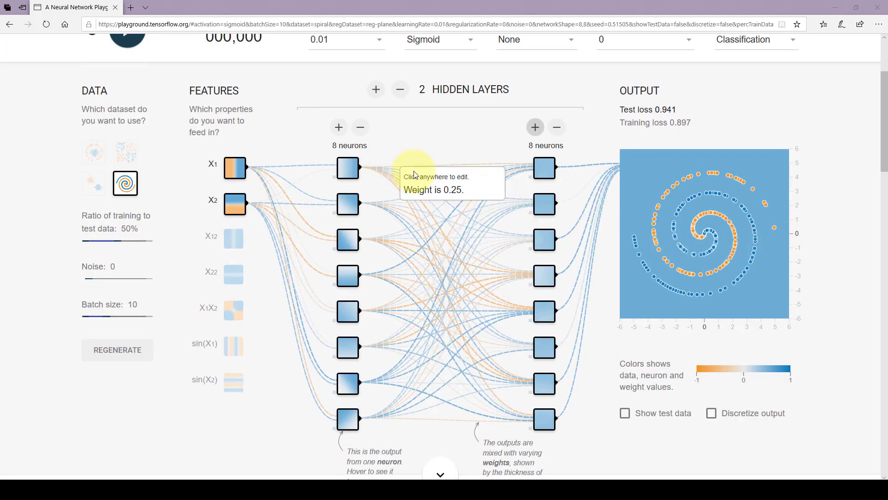
{"action": "left_click", "coordinate": [378, 93]}
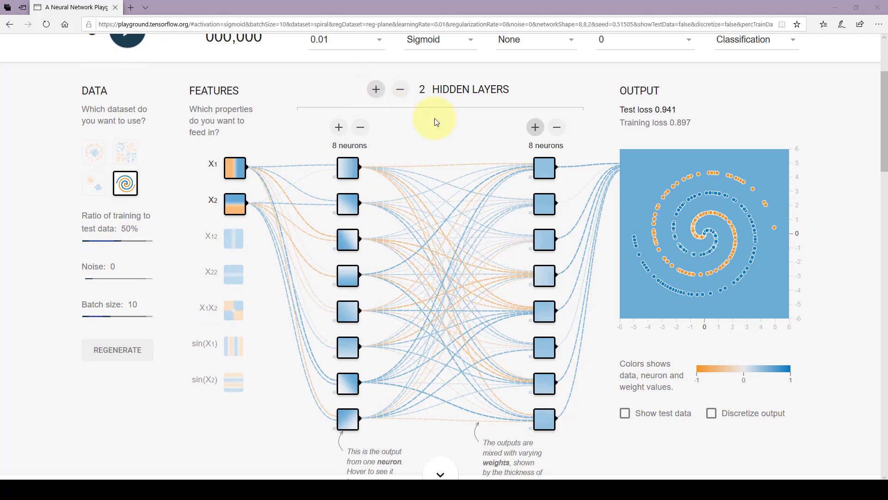
{"action": "left_click", "coordinate": [560, 128]}
{"action": "left_click", "coordinate": [560, 128]}
{"action": "left_click", "coordinate": [560, 128]}
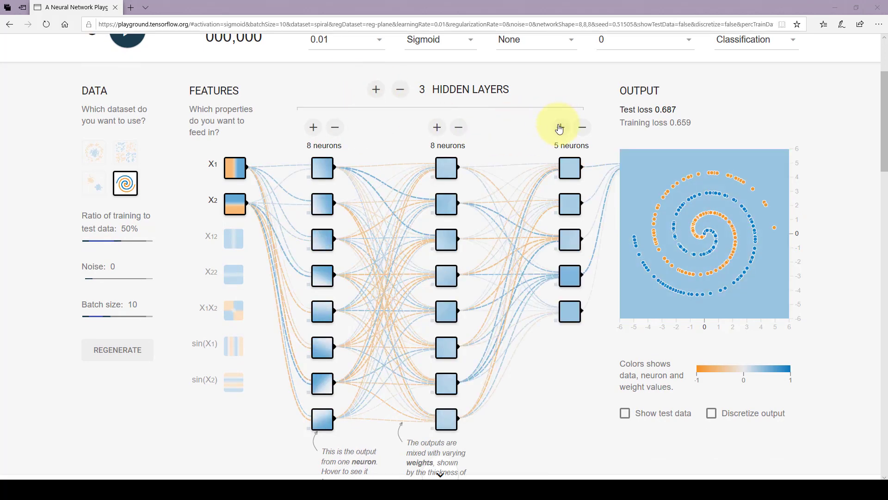
{"action": "left_click", "coordinate": [561, 128]}
{"action": "left_click", "coordinate": [560, 128]}
{"action": "left_click", "coordinate": [560, 127]}
Step: Change the activation function of the three-hidden-layer network to ReLU
{"action": "scroll", "coordinate": [560, 138], "scroll_direction": "up", "scroll_amount": 3}
{"action": "left_click", "coordinate": [434, 169]}
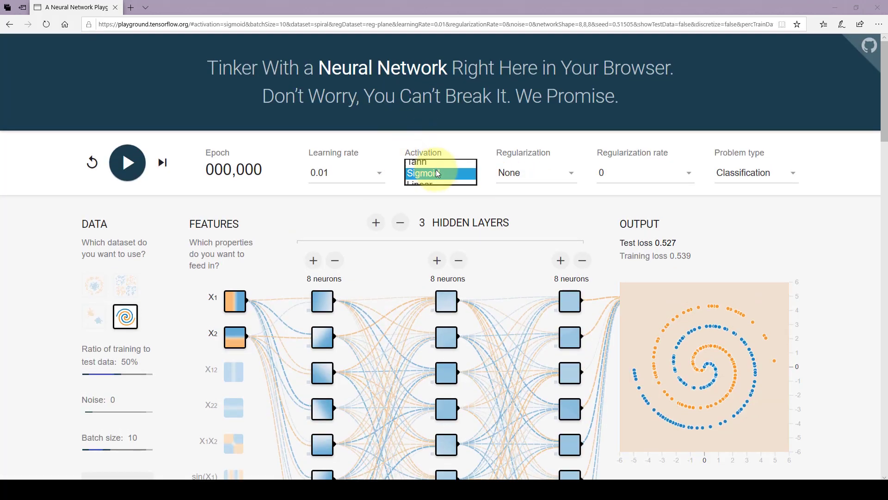
{"action": "left_click", "coordinate": [437, 151]}
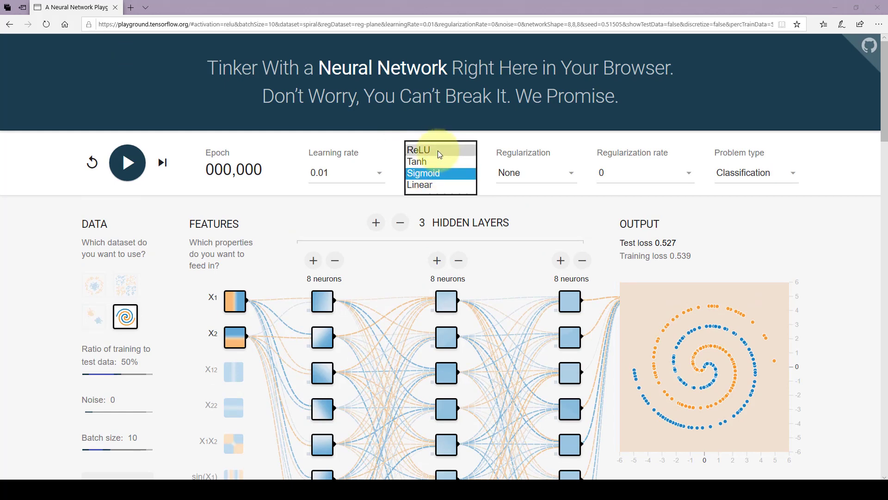
Step: Train the ReLU network on the spiral dataset for about 670 epochs, examining its layers and output, and pause it
{"action": "left_click", "coordinate": [127, 162]}
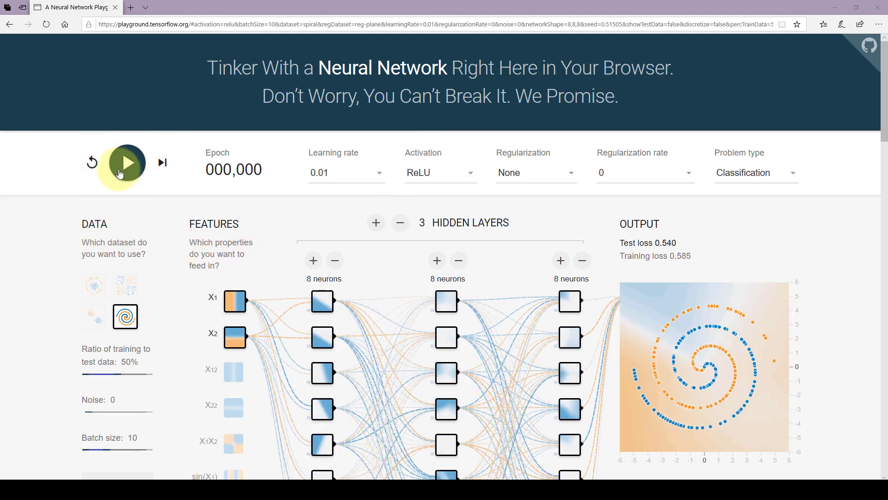
{"action": "scroll", "coordinate": [856, 248], "scroll_direction": "down", "scroll_amount": 2}
{"action": "scroll", "coordinate": [870, 250], "scroll_direction": "down", "scroll_amount": 4}
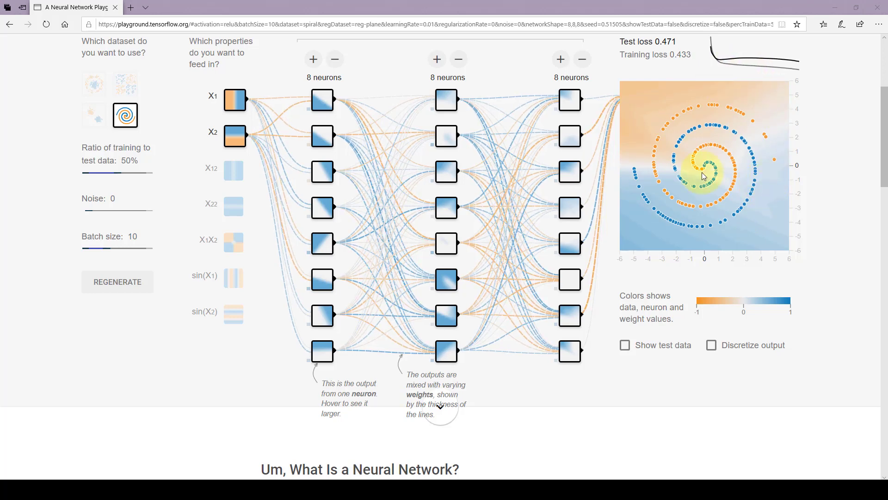
{"action": "scroll", "coordinate": [793, 187], "scroll_direction": "up", "scroll_amount": 2}
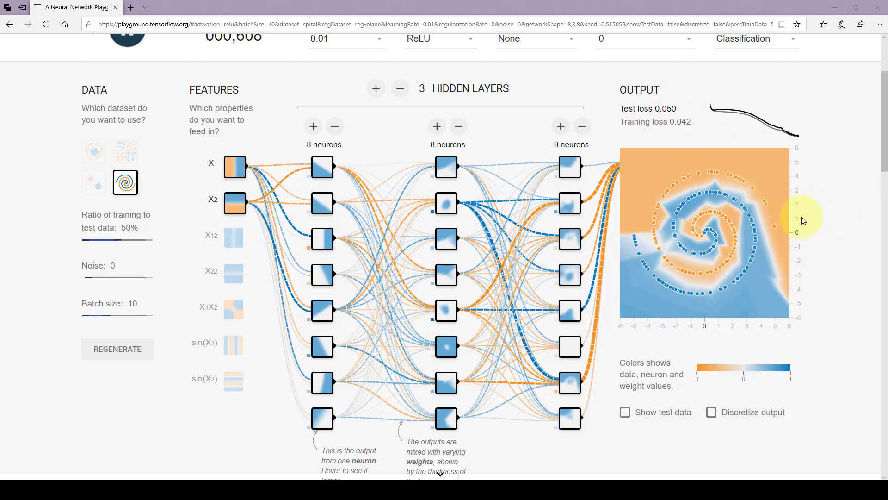
{"action": "scroll", "coordinate": [24, 163], "scroll_direction": "up", "scroll_amount": 1}
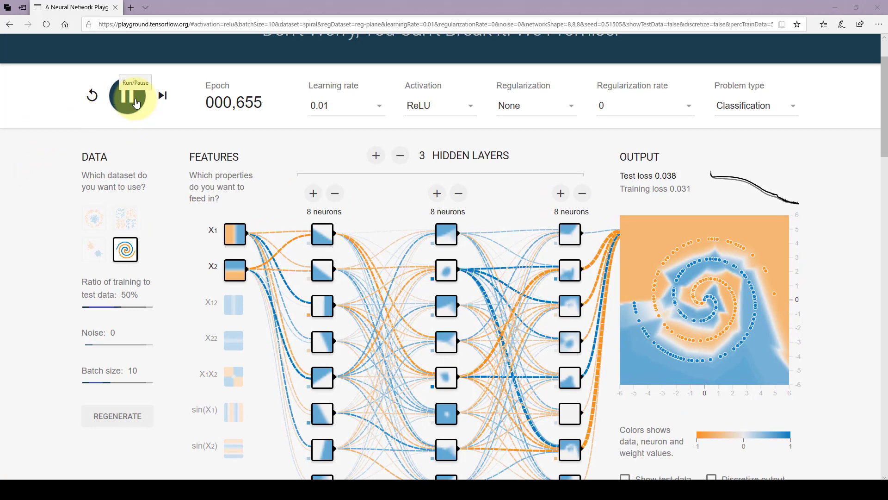
{"action": "left_click", "coordinate": [136, 103]}
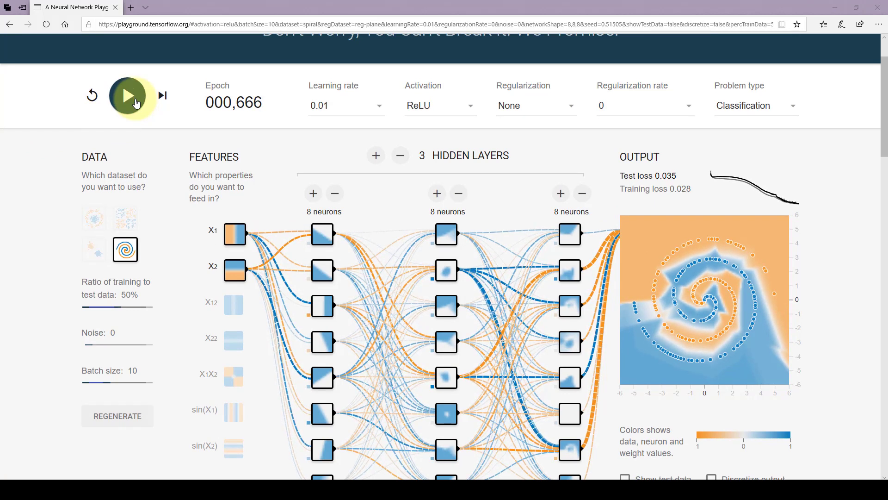